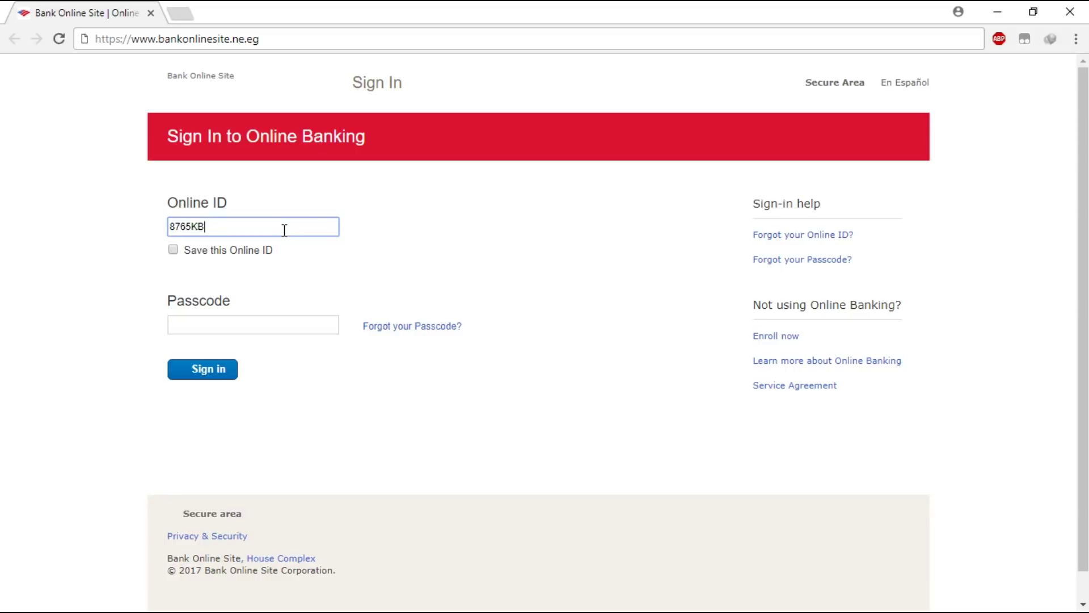
pyautogui.write('R216')
# Step: Enter the passcode and submit the banking sign-in, getting the unrecognized Online ID/Passcode error
pyautogui.click(219, 328)
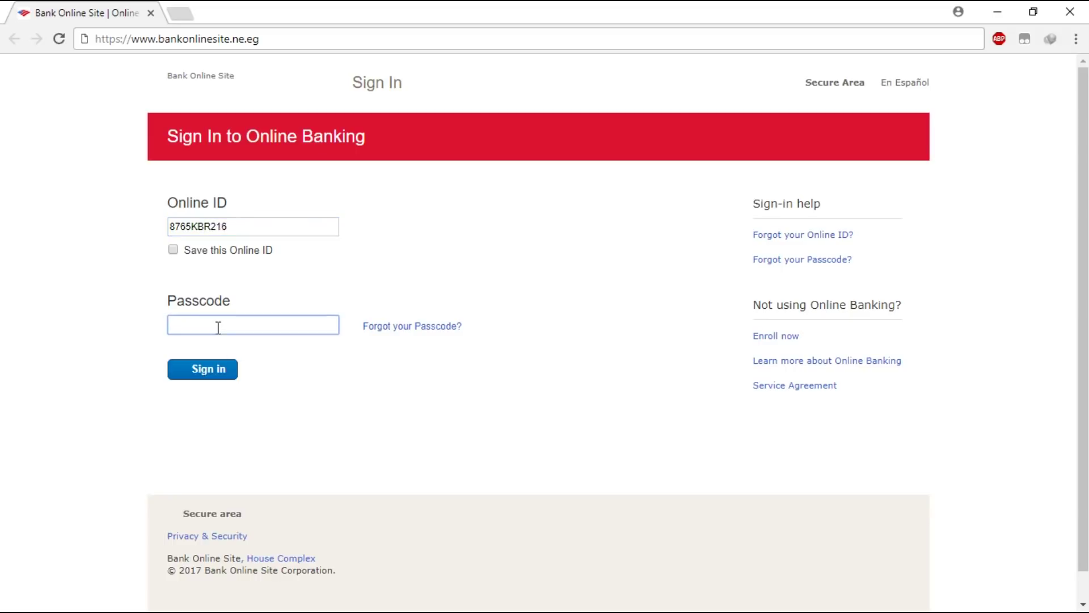
pyautogui.write('••••••••••')
pyautogui.click(212, 375)
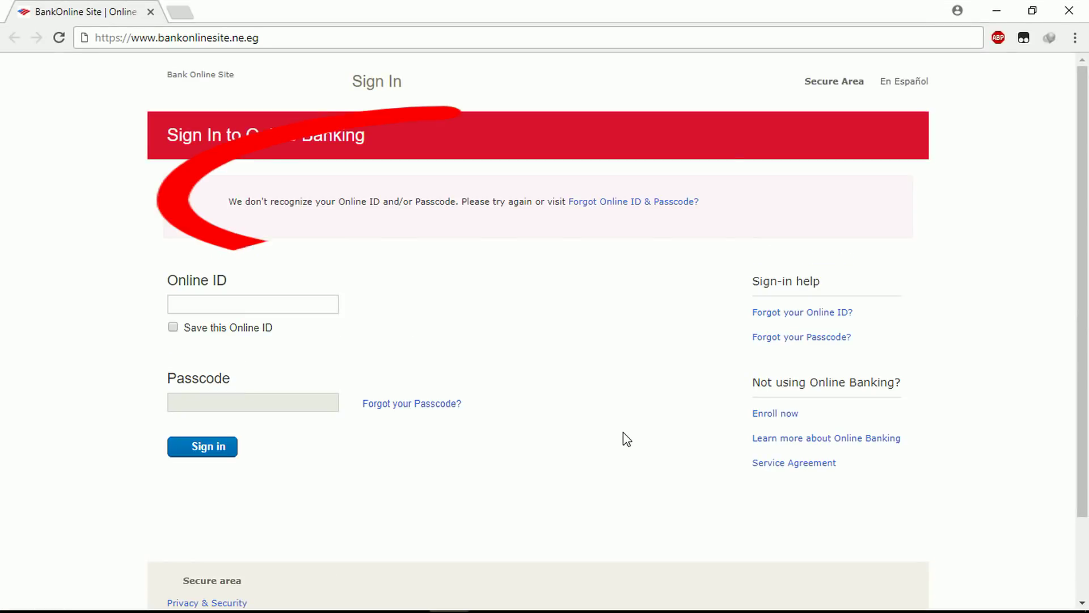